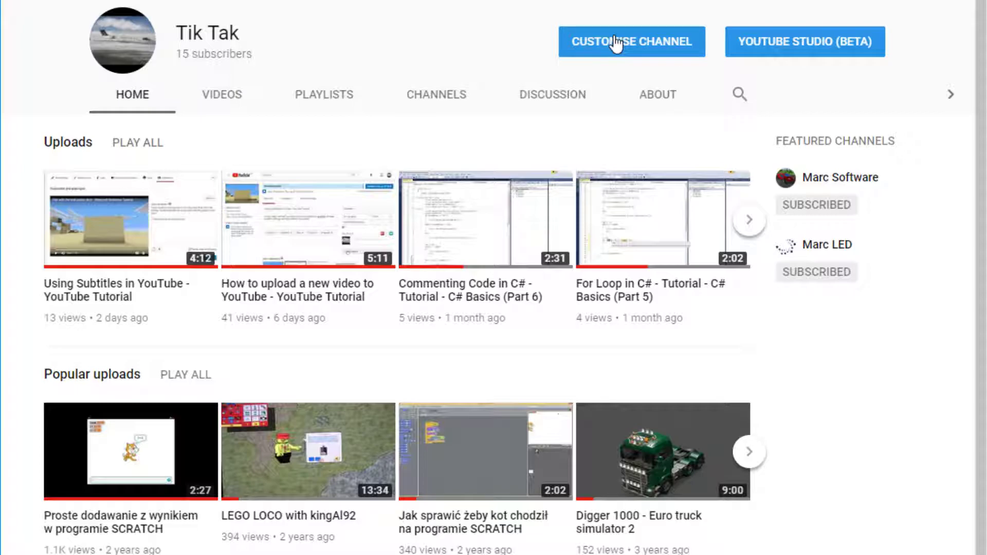
- Enter the Tik Tak channel's customisation mode and dismiss the channel icon edit
{"action": "left_click", "coordinate": [594, 34]}
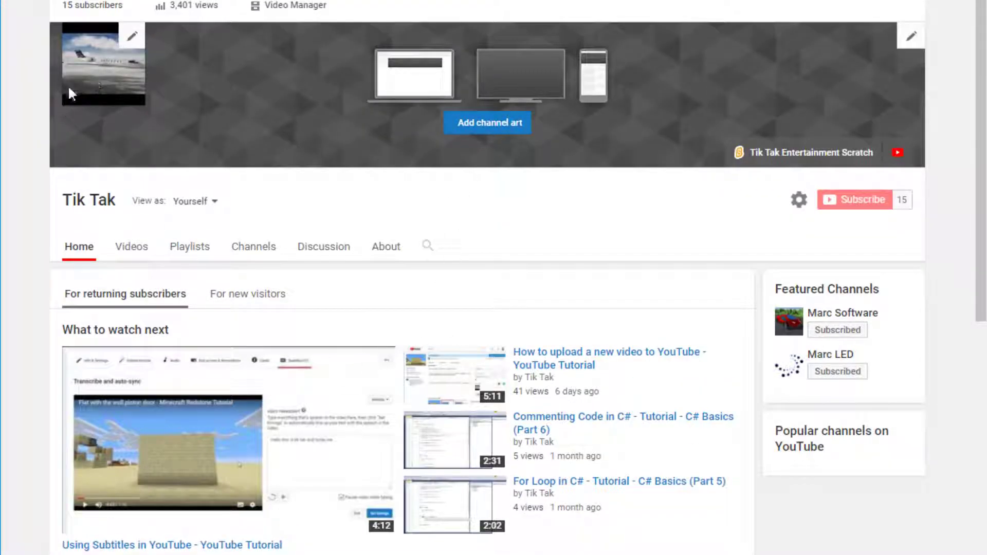
{"action": "left_click", "coordinate": [130, 37]}
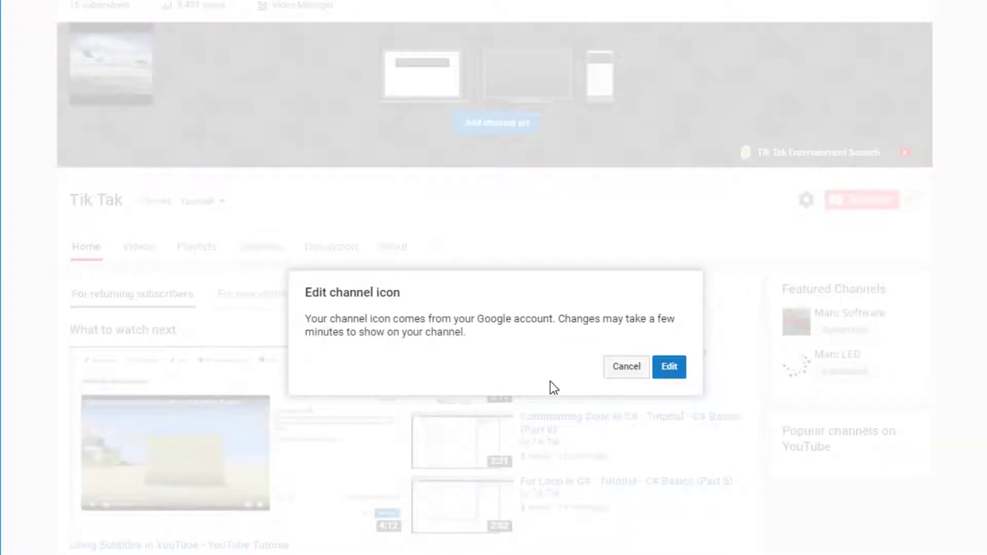
{"action": "left_click", "coordinate": [626, 369]}
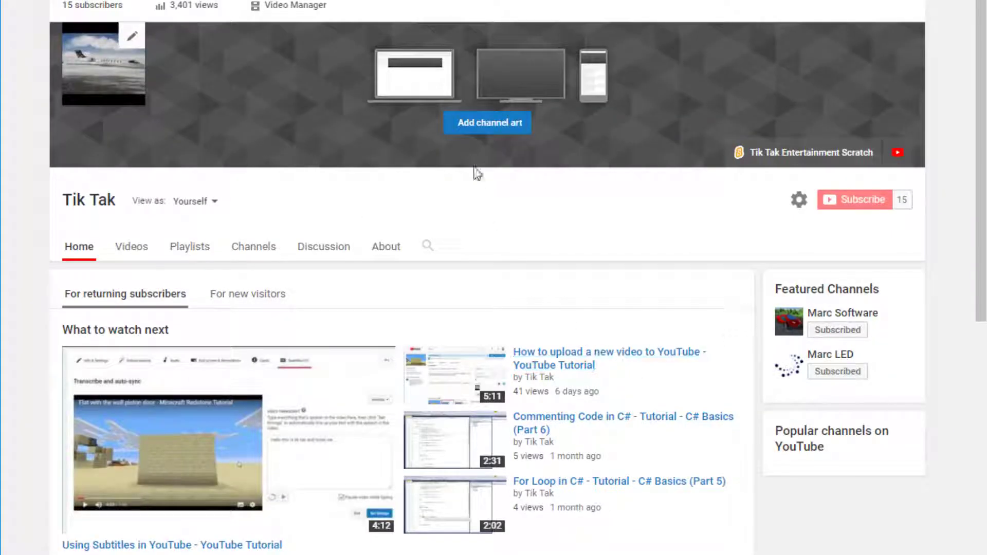
- Open and close the Add channel art upload window, then open the View as dropdown
{"action": "left_click", "coordinate": [495, 123]}
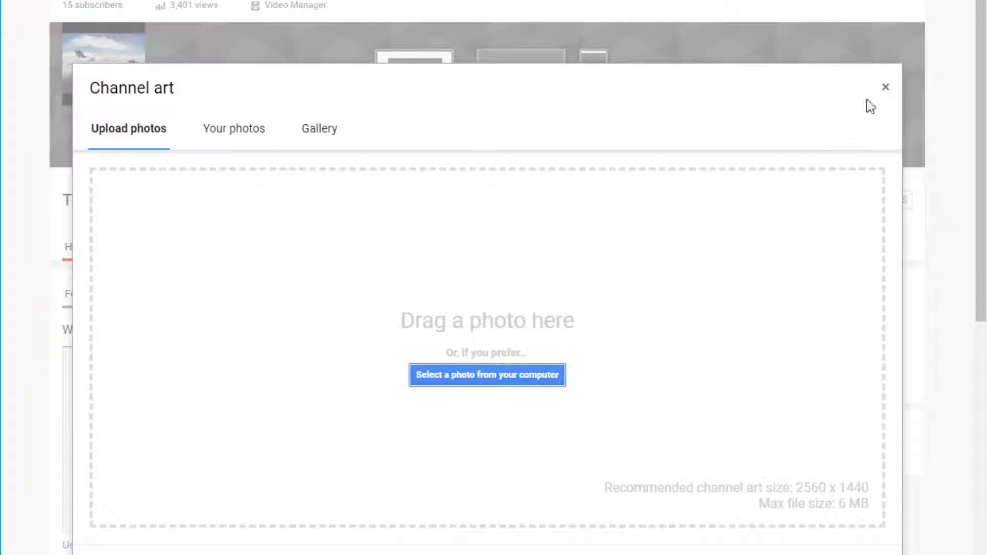
{"action": "left_click", "coordinate": [885, 87]}
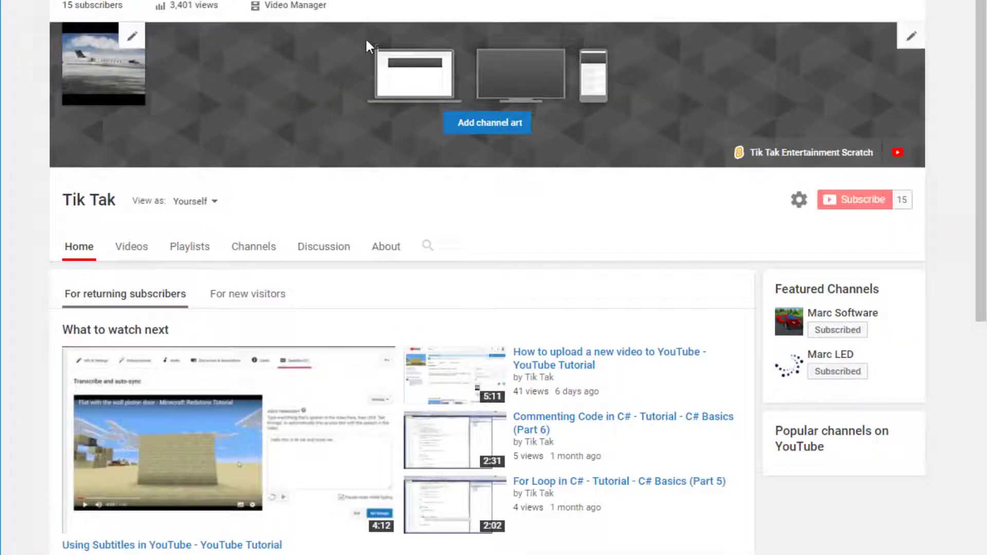
{"action": "left_click", "coordinate": [194, 201]}
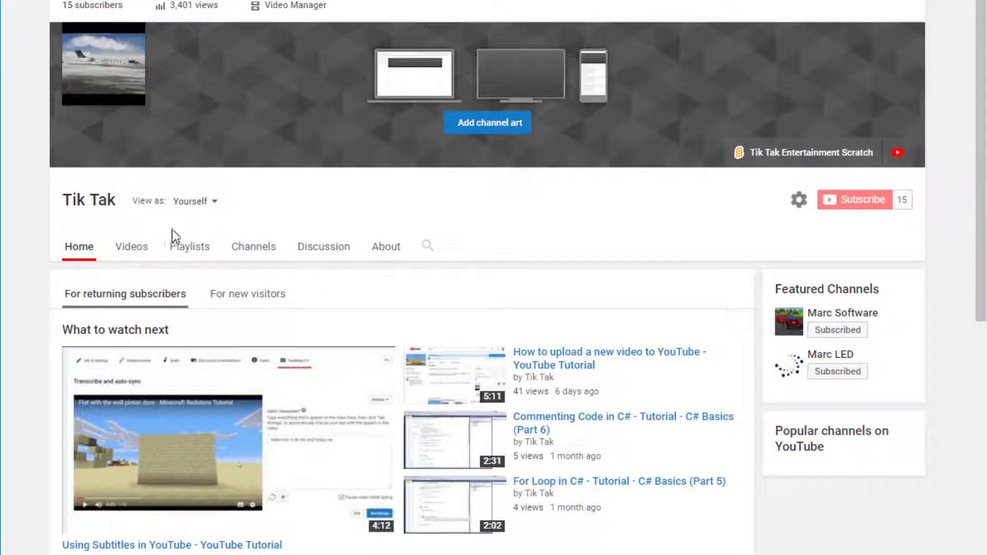
{"action": "scroll", "coordinate": [139, 281], "scroll_direction": "down", "scroll_amount": 1}
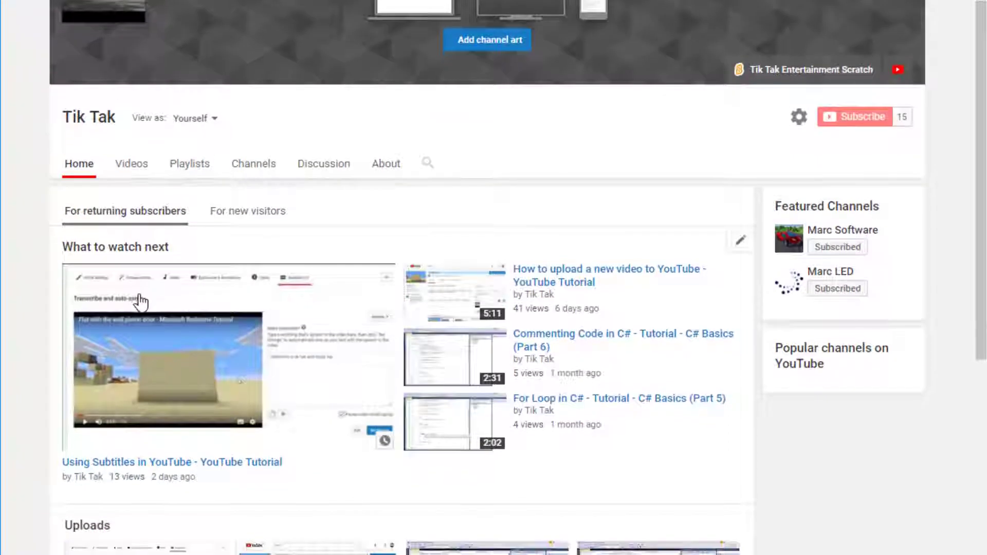
{"action": "scroll", "coordinate": [149, 318], "scroll_direction": "down", "scroll_amount": 1}
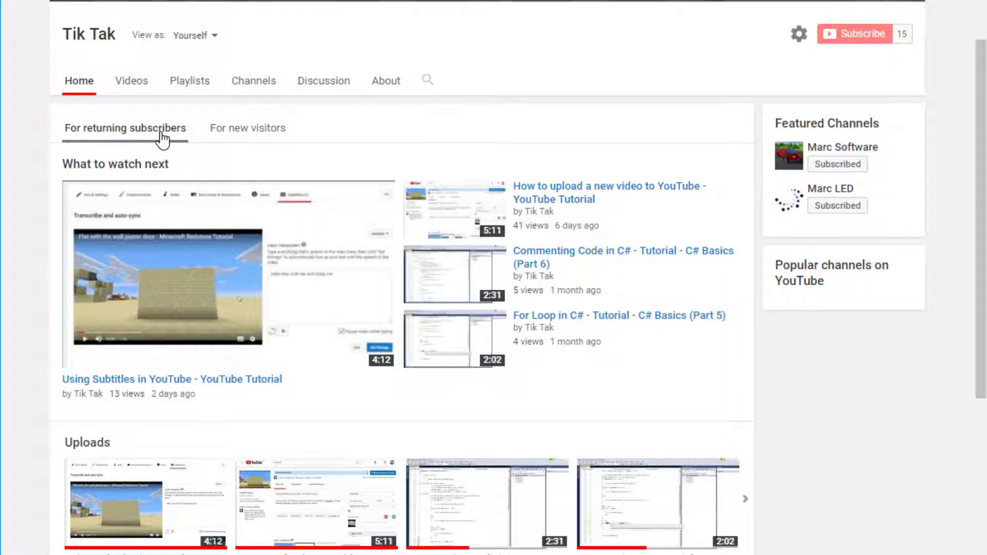
- Set What to watch next's default content to Latest upload and save with Done
{"action": "left_click", "coordinate": [739, 158]}
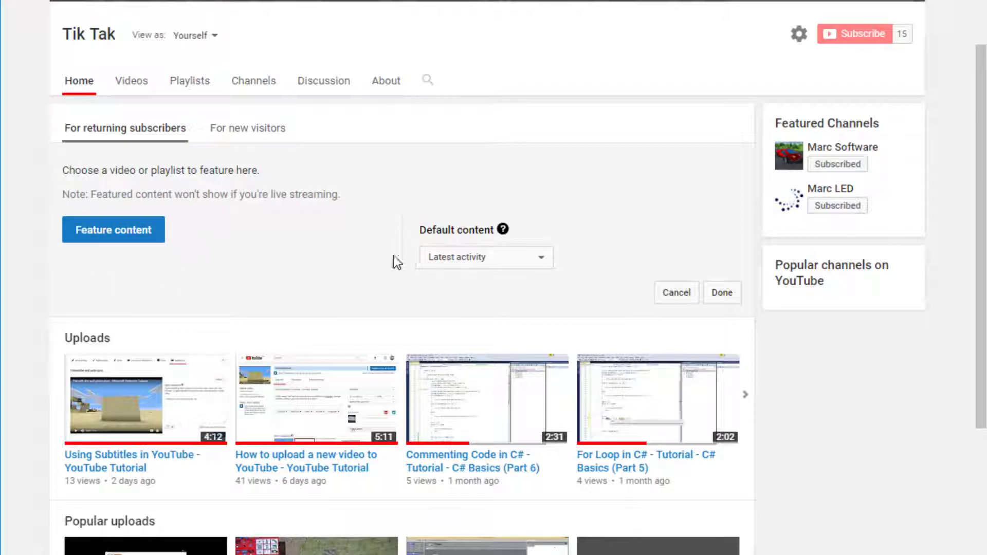
{"action": "left_click", "coordinate": [463, 257]}
{"action": "left_click", "coordinate": [467, 275]}
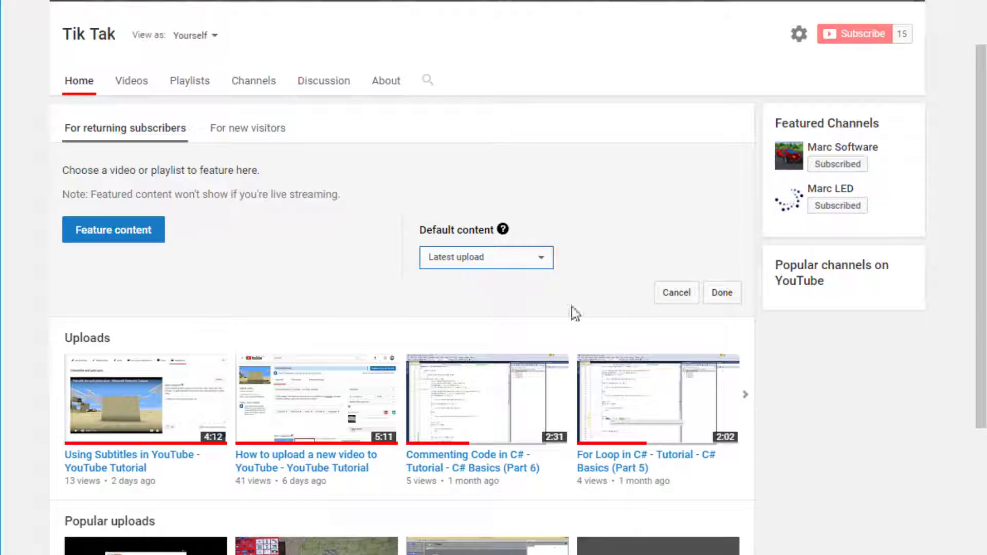
{"action": "left_click", "coordinate": [721, 293]}
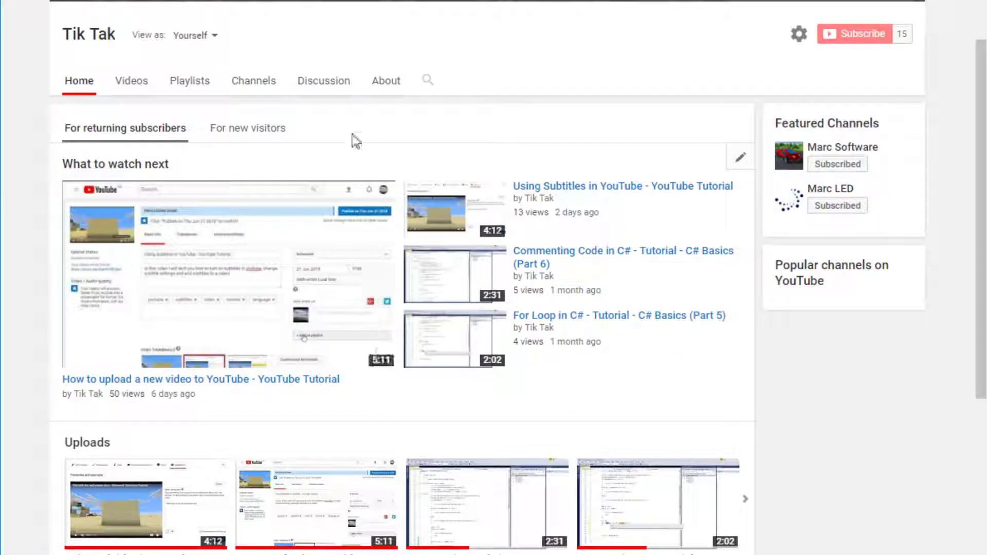
- Show the For new visitors view and browse uploads in the Change trailer picker
{"action": "left_click", "coordinate": [235, 129]}
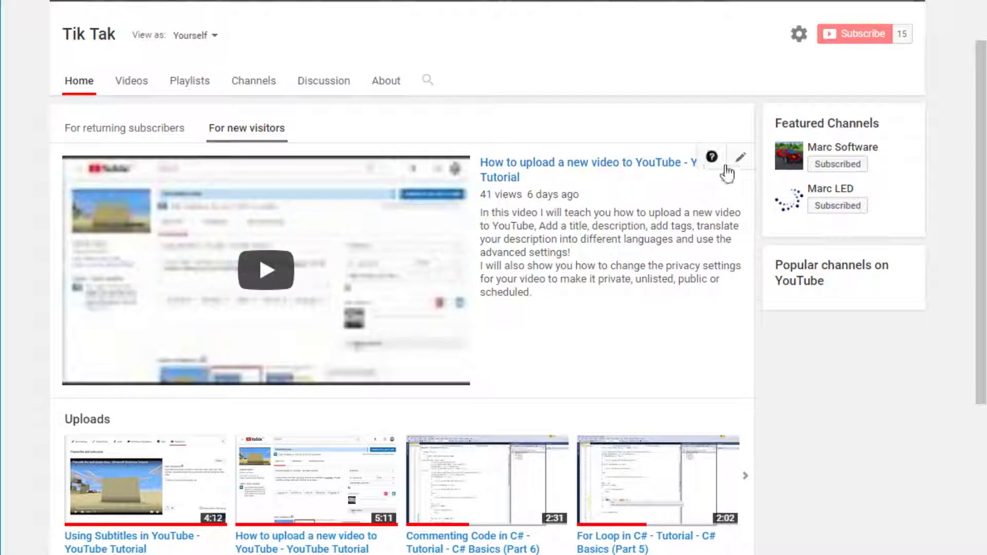
{"action": "left_click", "coordinate": [741, 159]}
{"action": "left_click", "coordinate": [697, 187]}
{"action": "scroll", "coordinate": [572, 477], "scroll_direction": "down", "scroll_amount": 5}
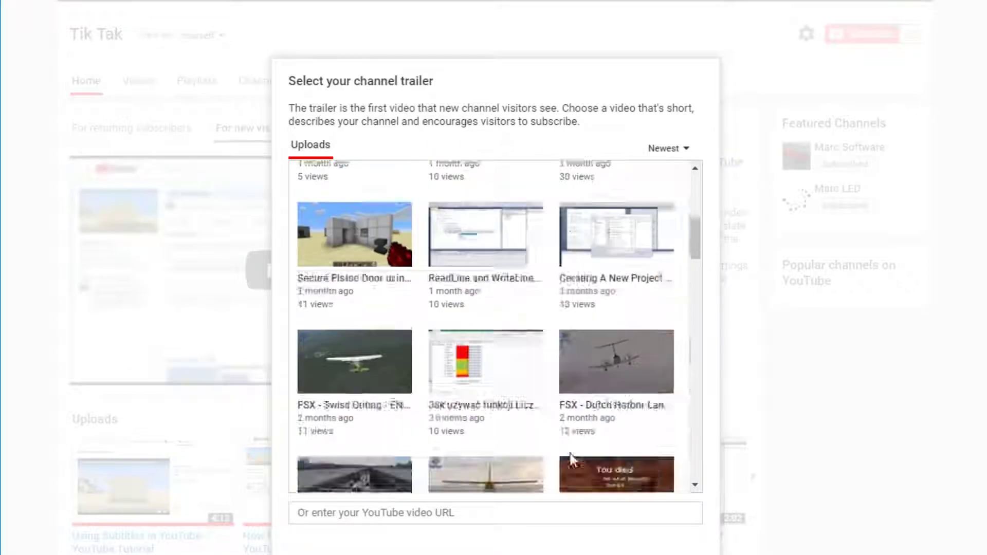
{"action": "scroll", "coordinate": [572, 477], "scroll_direction": "up", "scroll_amount": 3}
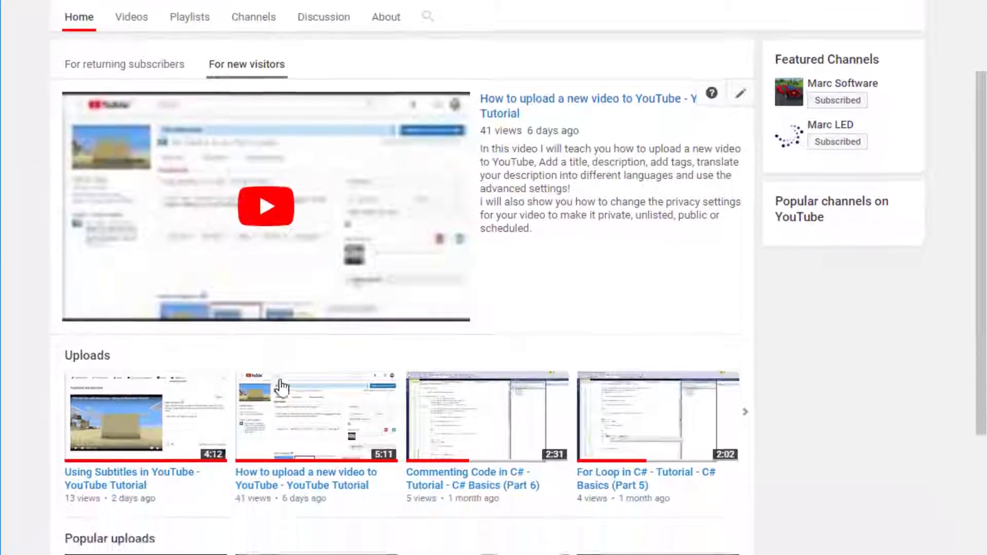
{"action": "scroll", "coordinate": [278, 386], "scroll_direction": "down", "scroll_amount": 5}
{"action": "scroll", "coordinate": [278, 386], "scroll_direction": "down", "scroll_amount": 5}
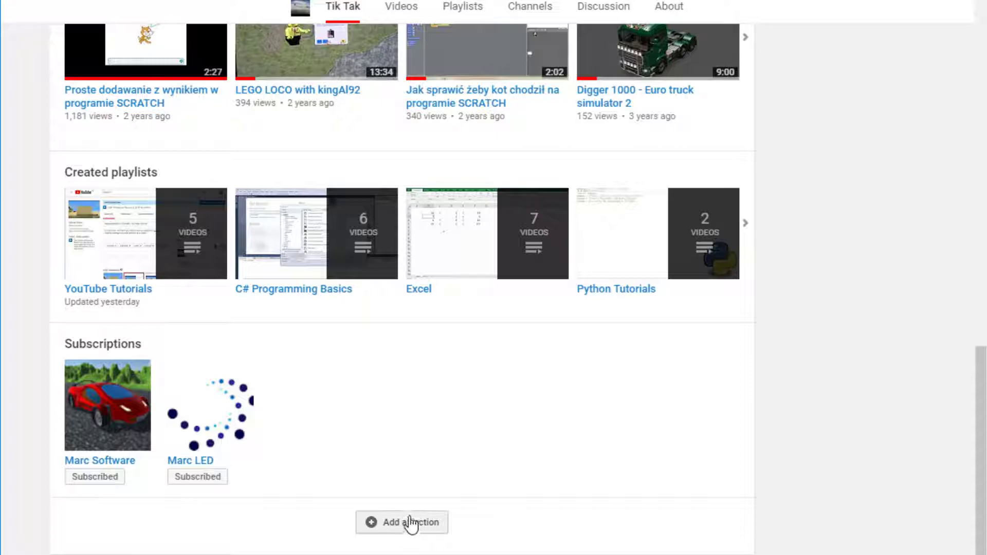
{"action": "scroll", "coordinate": [411, 522], "scroll_direction": "up", "scroll_amount": 5}
{"action": "scroll", "coordinate": [410, 462], "scroll_direction": "up", "scroll_amount": 5}
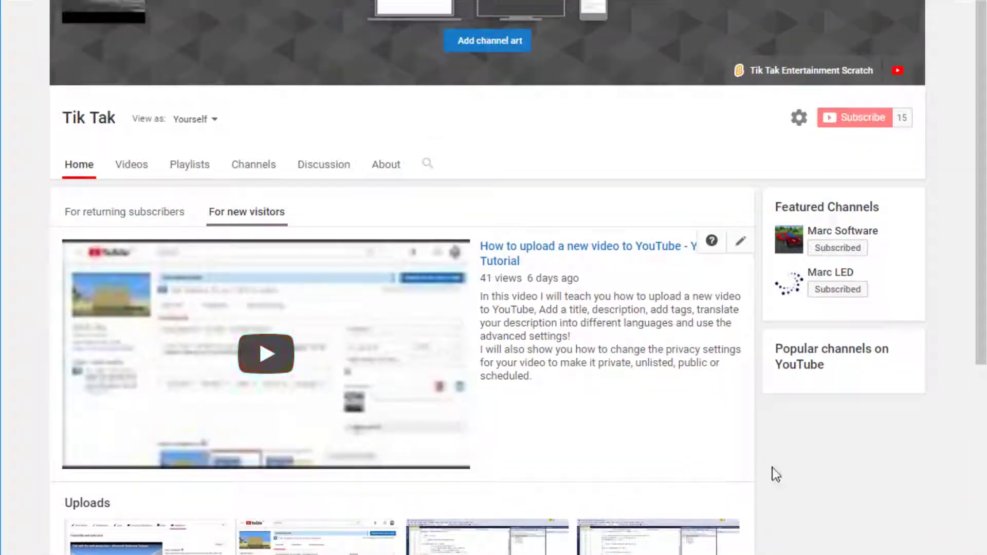
{"action": "left_click", "coordinate": [738, 503]}
{"action": "left_click", "coordinate": [140, 448]}
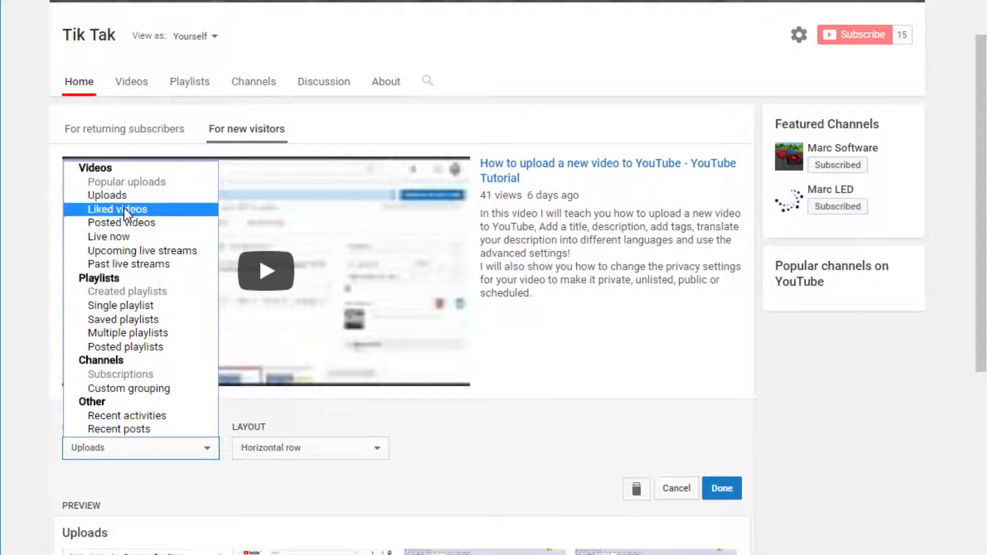
{"action": "left_click", "coordinate": [11, 354]}
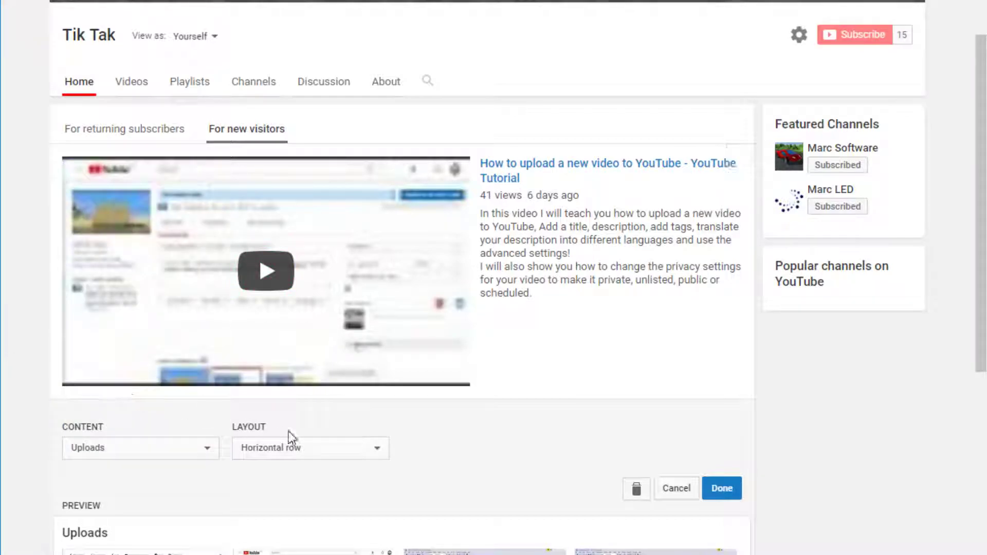
{"action": "left_click", "coordinate": [311, 446]}
{"action": "left_click", "coordinate": [540, 493]}
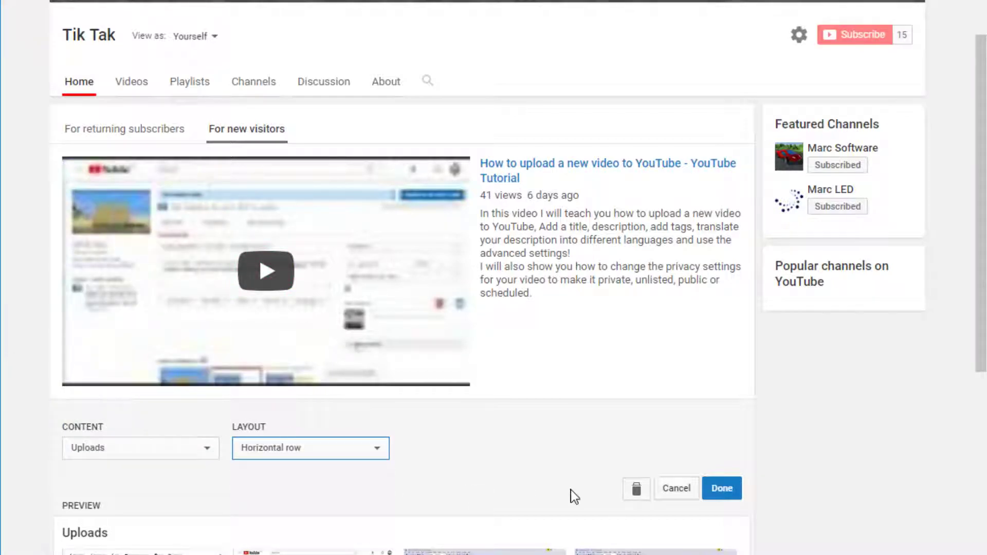
{"action": "left_click", "coordinate": [722, 489]}
{"action": "left_click", "coordinate": [745, 414]}
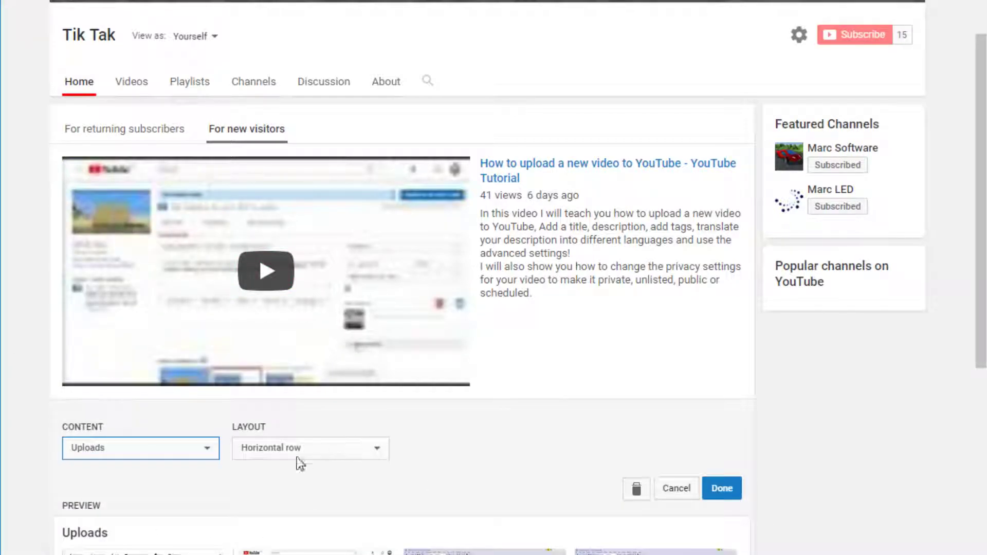
{"action": "left_click", "coordinate": [311, 447]}
{"action": "left_click", "coordinate": [278, 473]}
{"action": "left_click", "coordinate": [714, 493]}
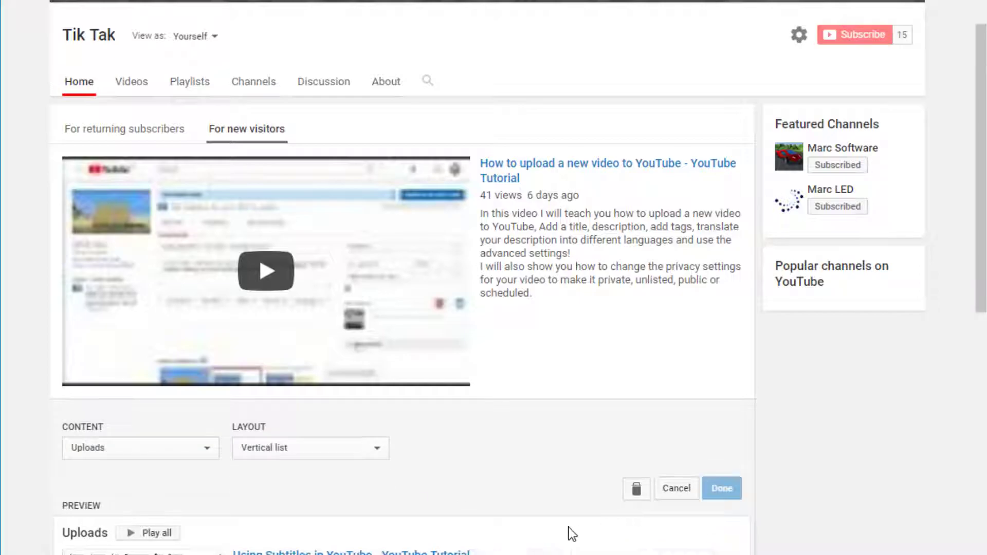
{"action": "scroll", "coordinate": [462, 478], "scroll_direction": "down", "scroll_amount": 8}
{"action": "scroll", "coordinate": [496, 472], "scroll_direction": "up", "scroll_amount": 8}
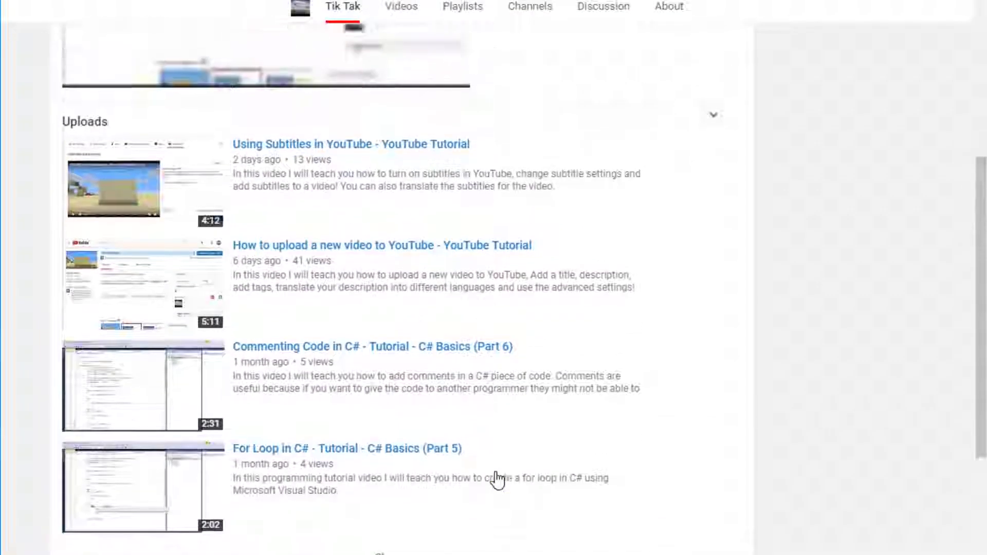
{"action": "scroll", "coordinate": [802, 299], "scroll_direction": "up", "scroll_amount": 3}
{"action": "left_click", "coordinate": [718, 207]}
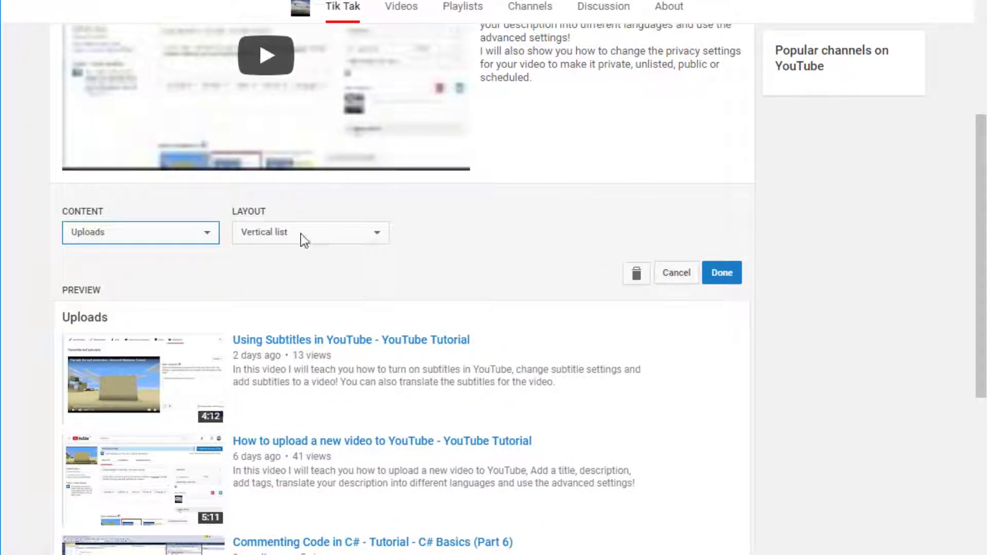
{"action": "left_click", "coordinate": [311, 232]}
{"action": "left_click", "coordinate": [289, 249]}
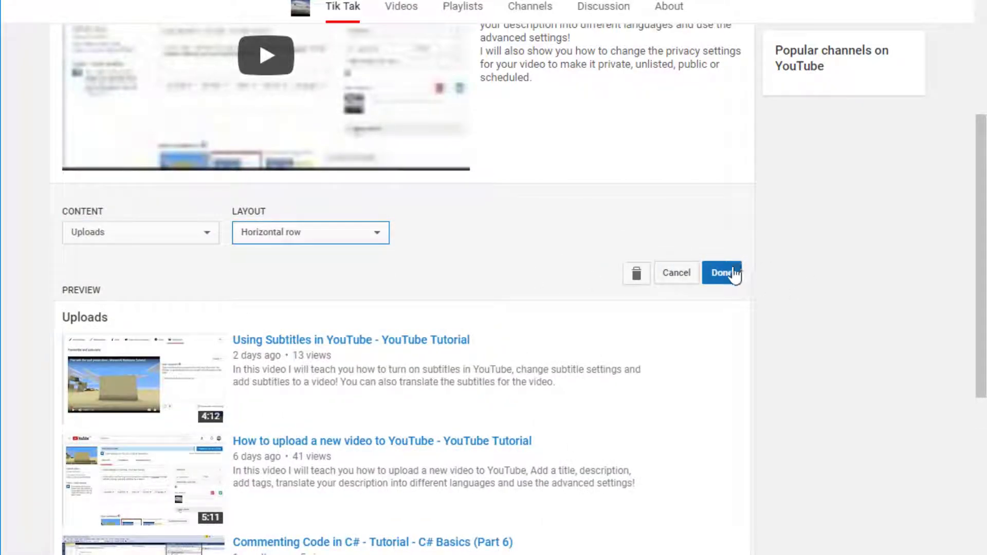
{"action": "left_click", "coordinate": [722, 273]}
{"action": "scroll", "coordinate": [736, 274], "scroll_direction": "up", "scroll_amount": 4}
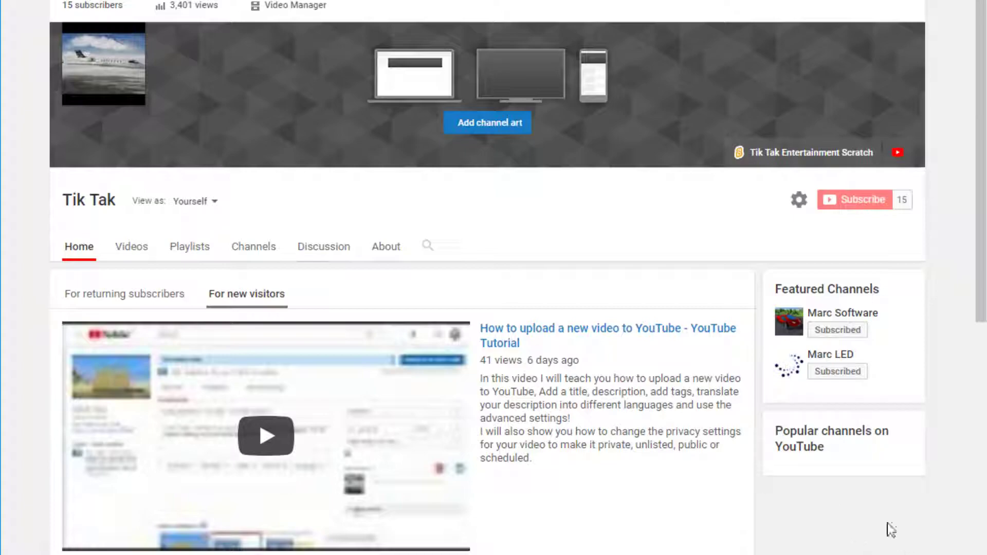
- Open and close the Featured Channels edit menu, then switch to the Videos tab
{"action": "left_click", "coordinate": [909, 284]}
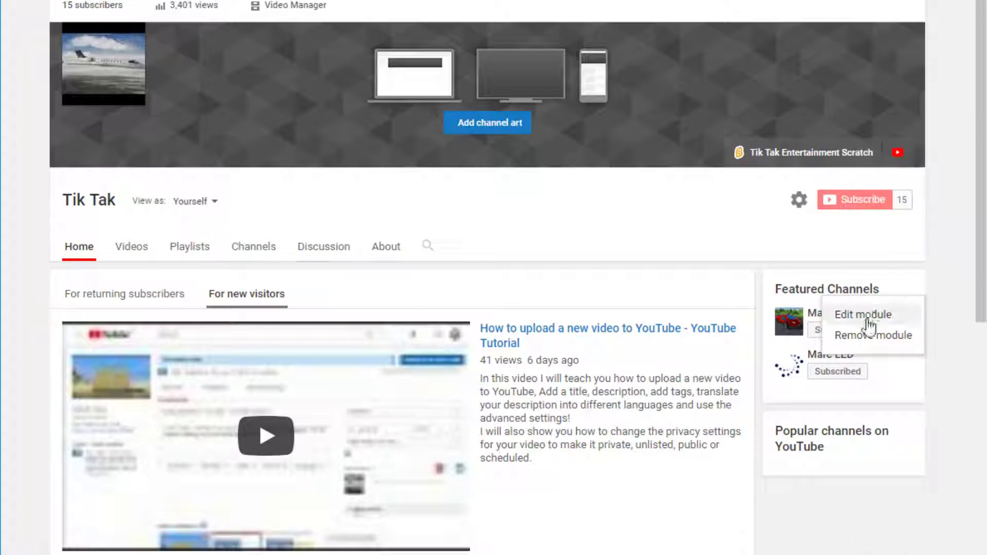
{"action": "left_click", "coordinate": [831, 307]}
{"action": "mouse_move", "coordinate": [401, 385]}
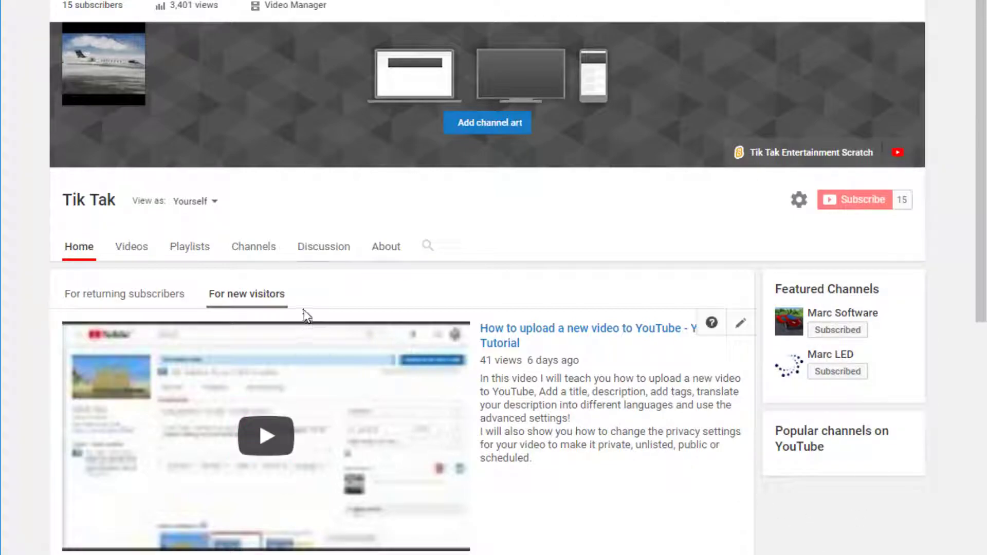
{"action": "left_click", "coordinate": [124, 243]}
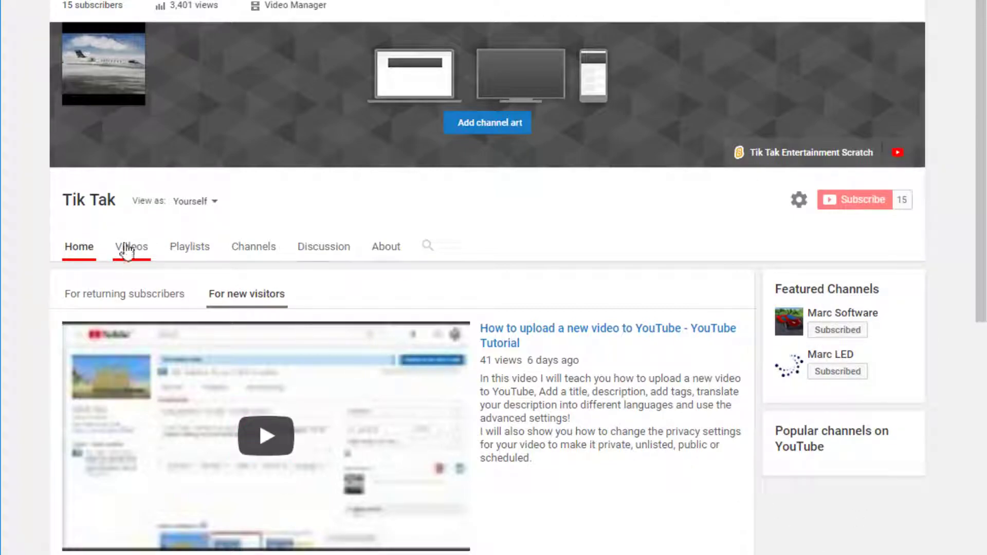
{"action": "scroll", "coordinate": [130, 284], "scroll_direction": "up", "scroll_amount": 5}
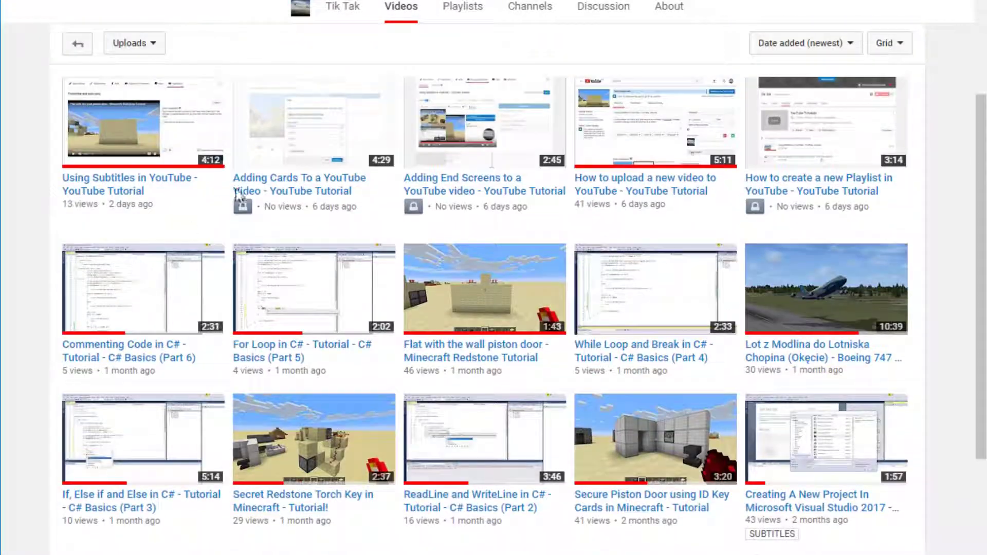
{"action": "scroll", "coordinate": [130, 283], "scroll_direction": "up", "scroll_amount": 5}
{"action": "left_click", "coordinate": [893, 258]}
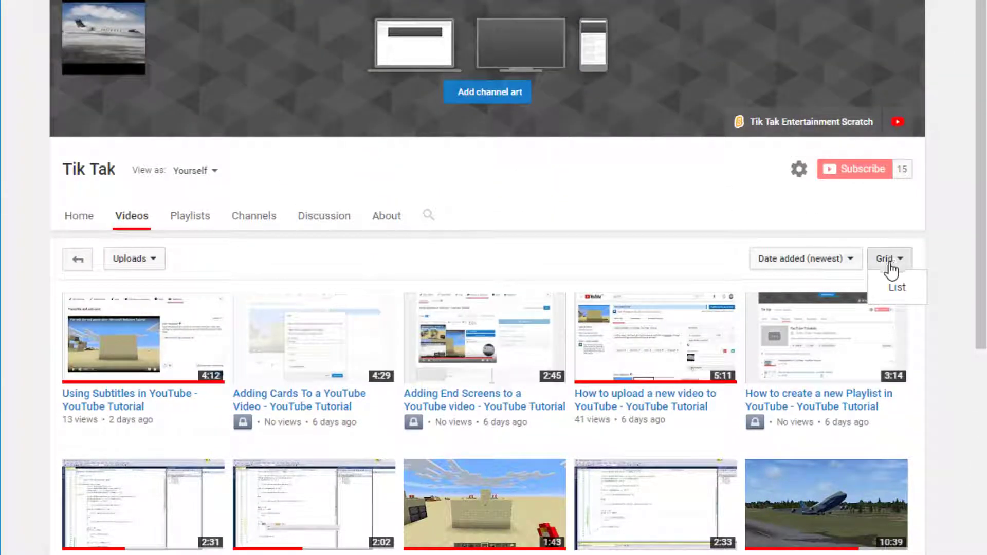
{"action": "left_click", "coordinate": [895, 284]}
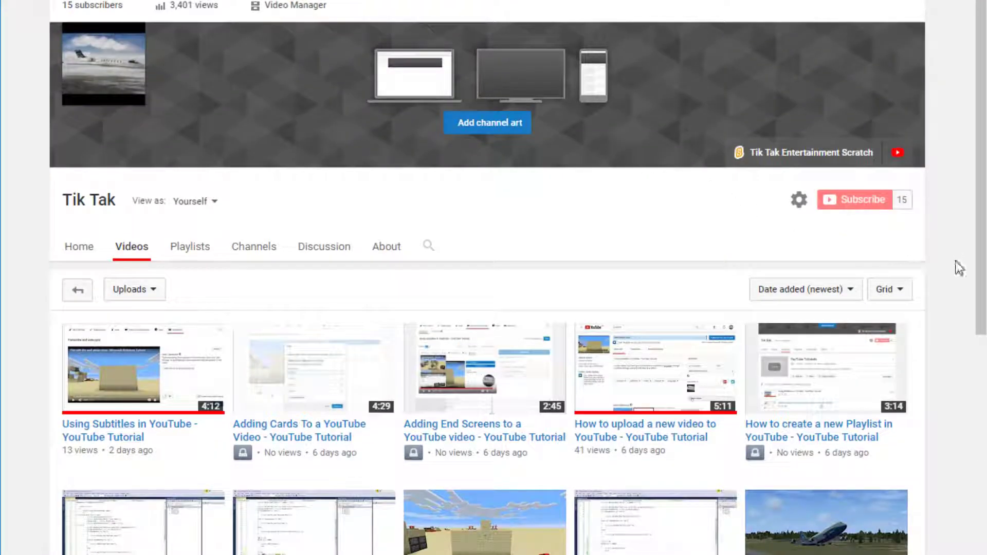
{"action": "left_click", "coordinate": [889, 289]}
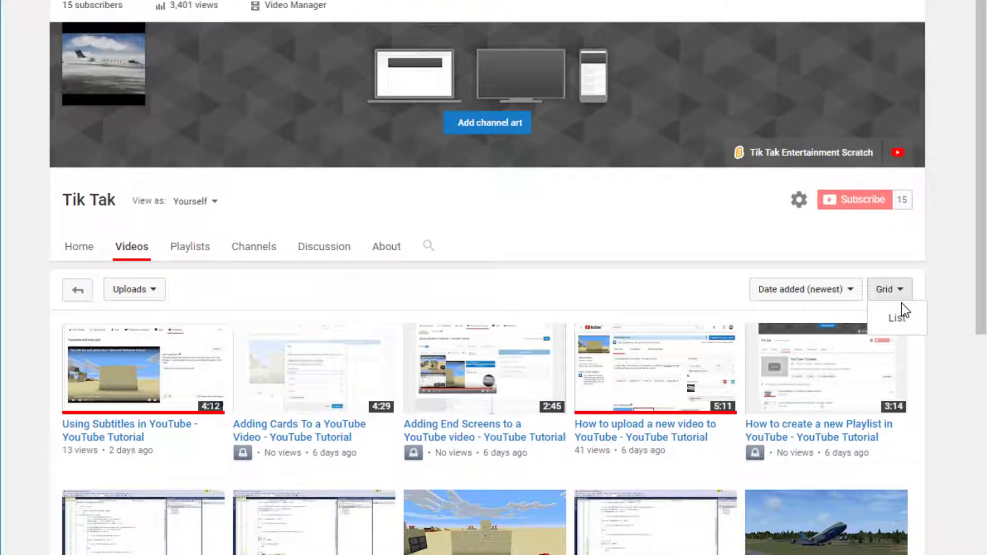
{"action": "left_click", "coordinate": [944, 269]}
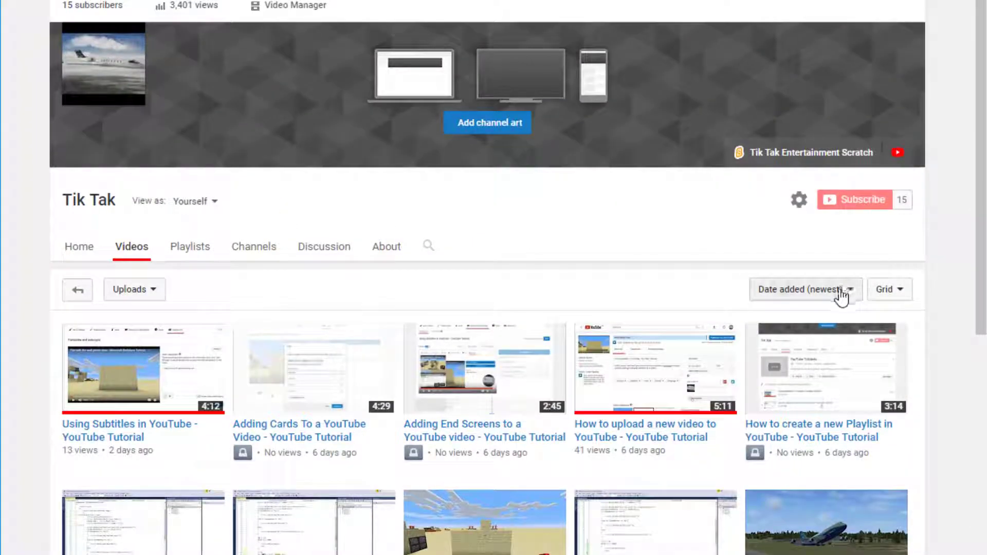
{"action": "left_click", "coordinate": [839, 289]}
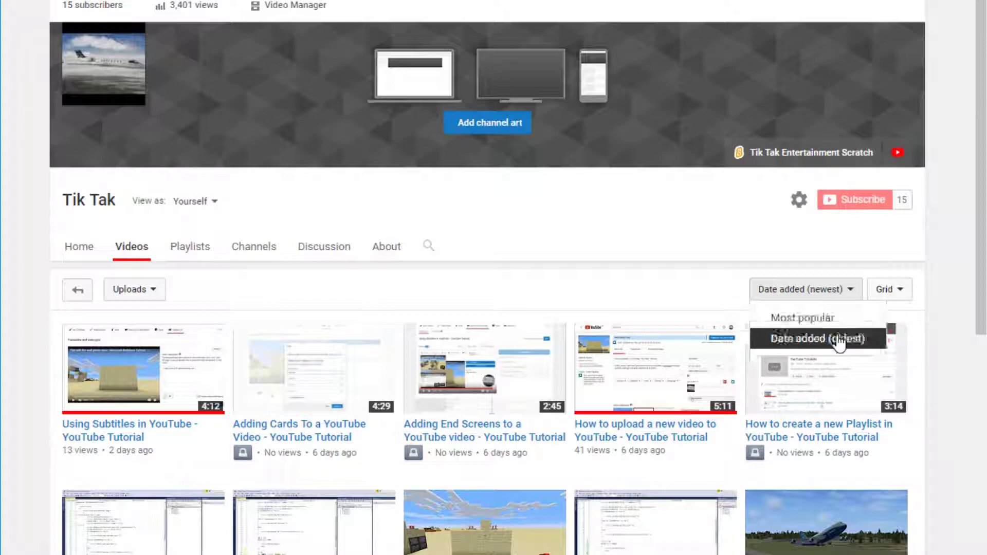
{"action": "left_click", "coordinate": [817, 339]}
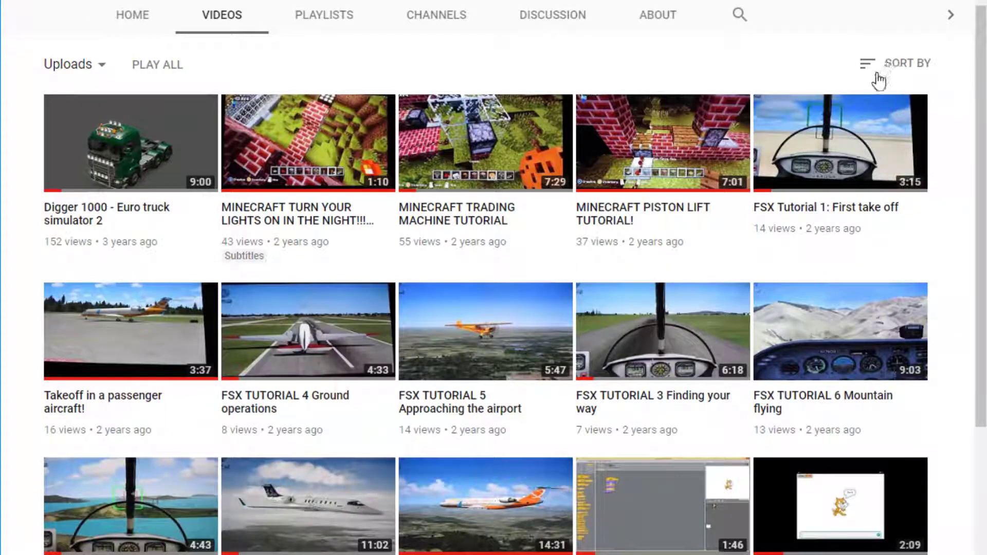
{"action": "scroll", "coordinate": [879, 77], "scroll_direction": "down", "scroll_amount": 3}
{"action": "scroll", "coordinate": [879, 77], "scroll_direction": "up", "scroll_amount": 3}
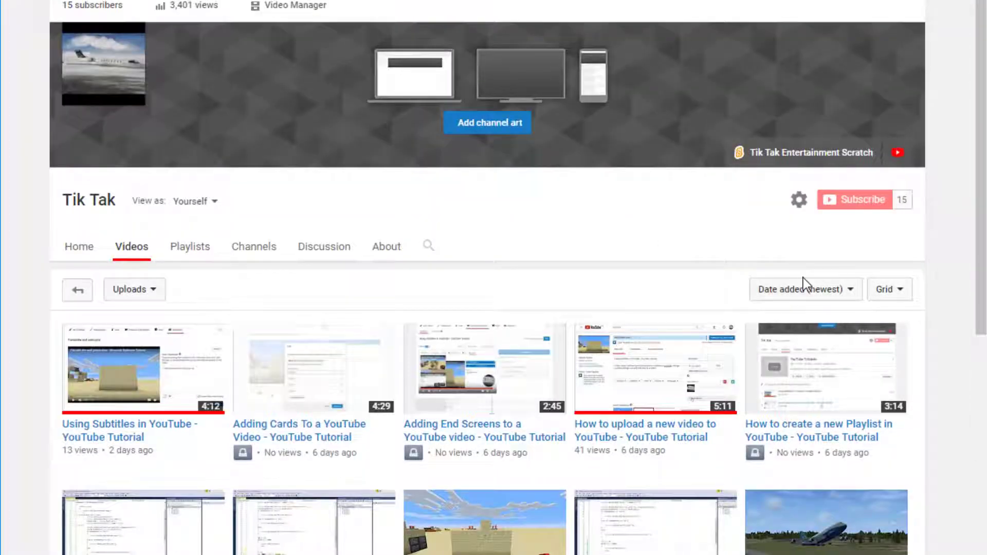
{"action": "left_click", "coordinate": [807, 288]}
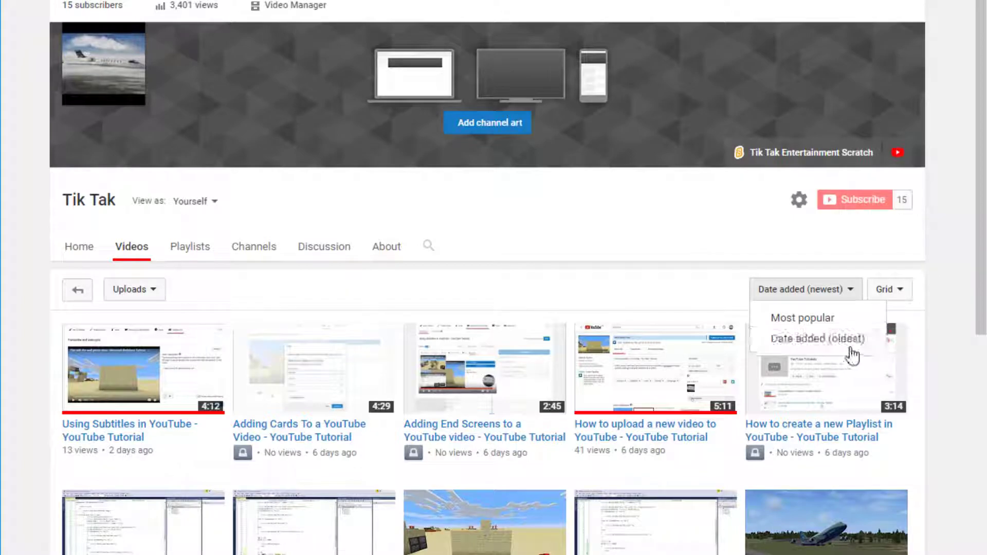
{"action": "left_click", "coordinate": [740, 287]}
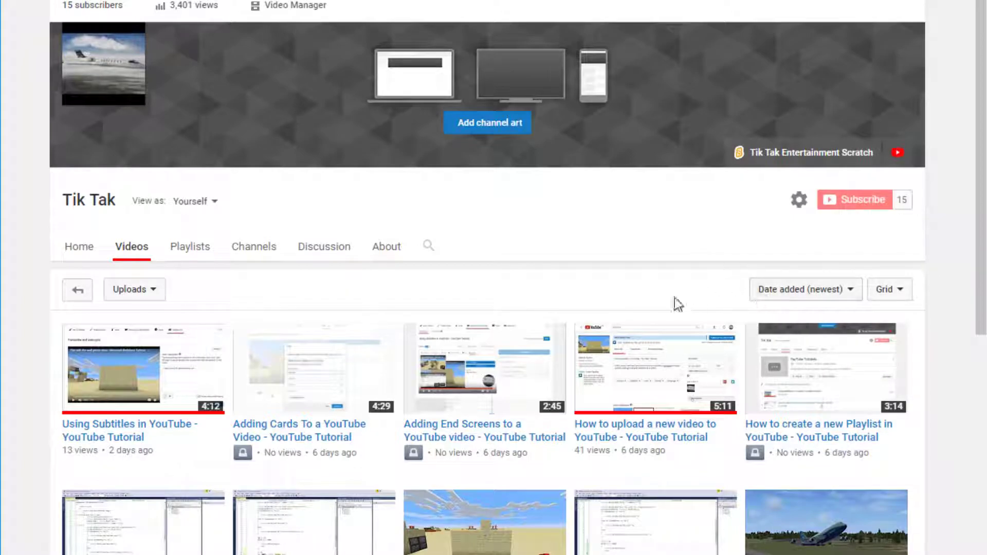
- Show the Playlists tab, leaving the Last video added sort order unchanged
{"action": "left_click", "coordinate": [189, 246]}
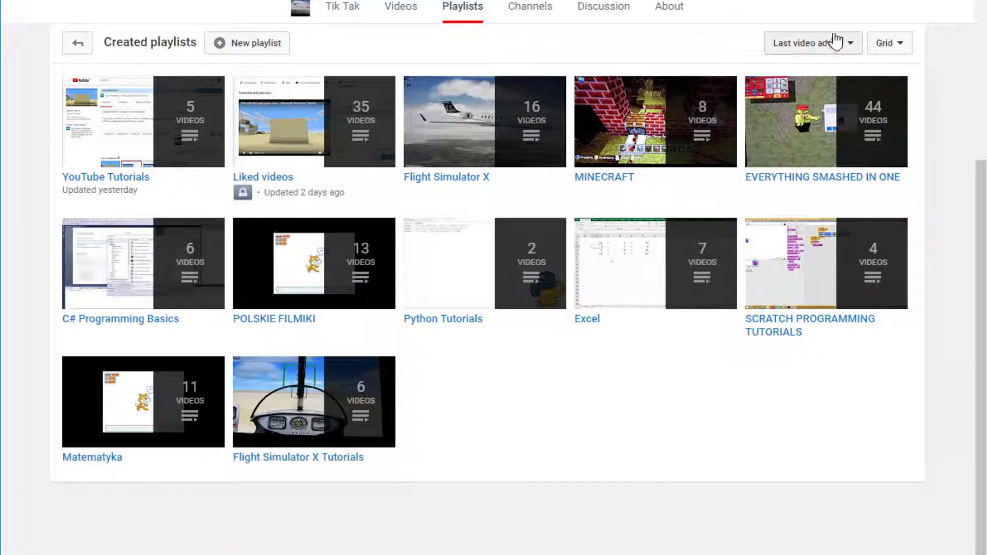
{"action": "left_click", "coordinate": [812, 43]}
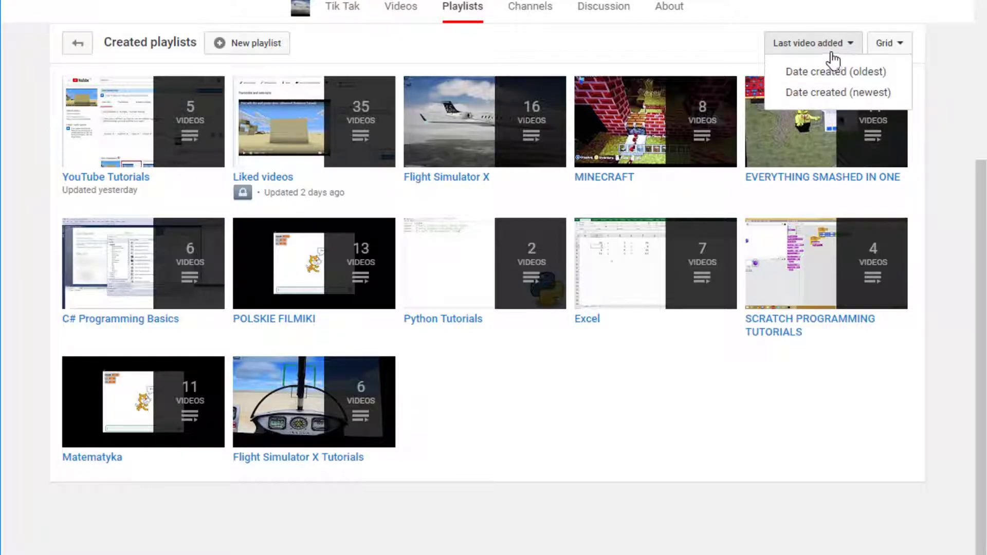
{"action": "left_click", "coordinate": [781, 47]}
{"action": "mouse_move", "coordinate": [143, 122]}
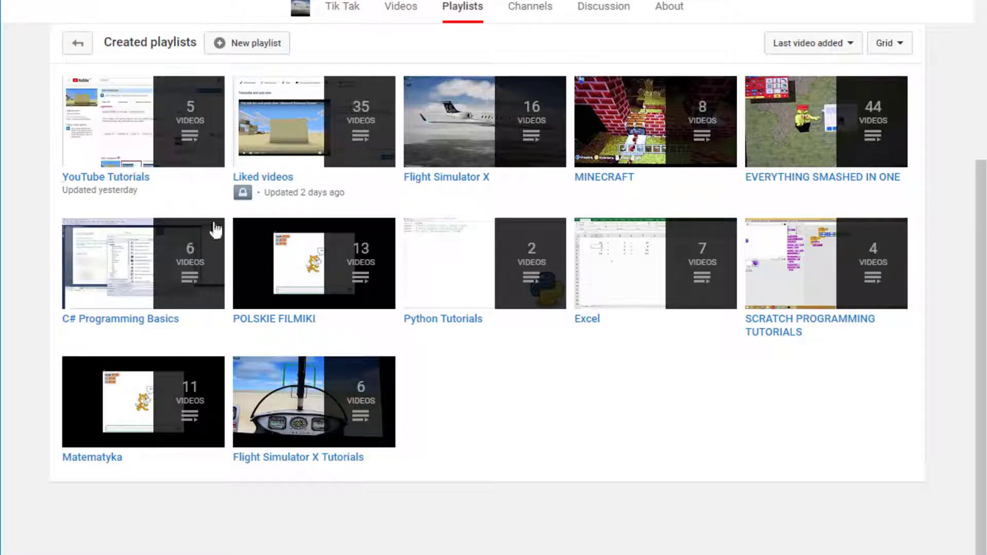
{"action": "scroll", "coordinate": [540, 309], "scroll_direction": "up", "scroll_amount": 3}
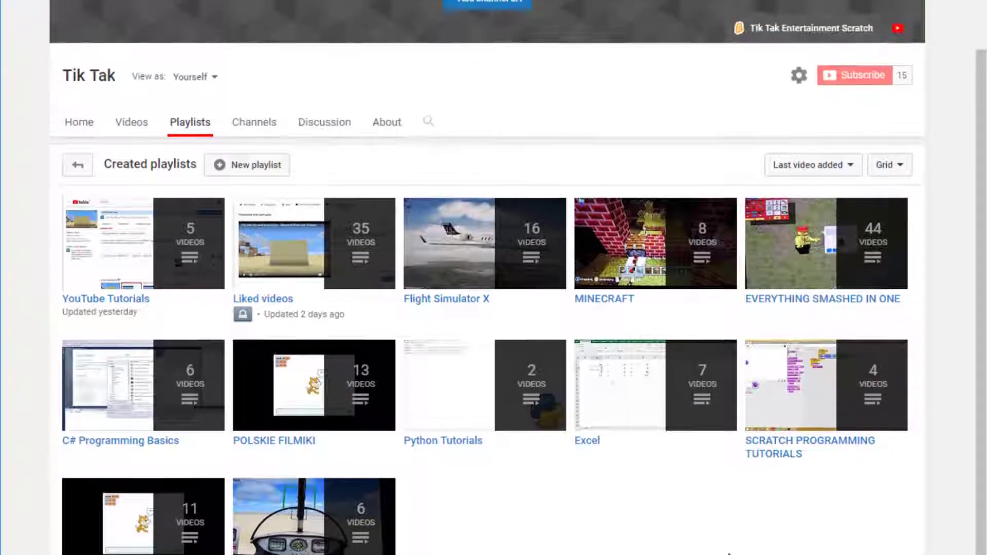
{"action": "scroll", "coordinate": [385, 270], "scroll_direction": "up", "scroll_amount": 3}
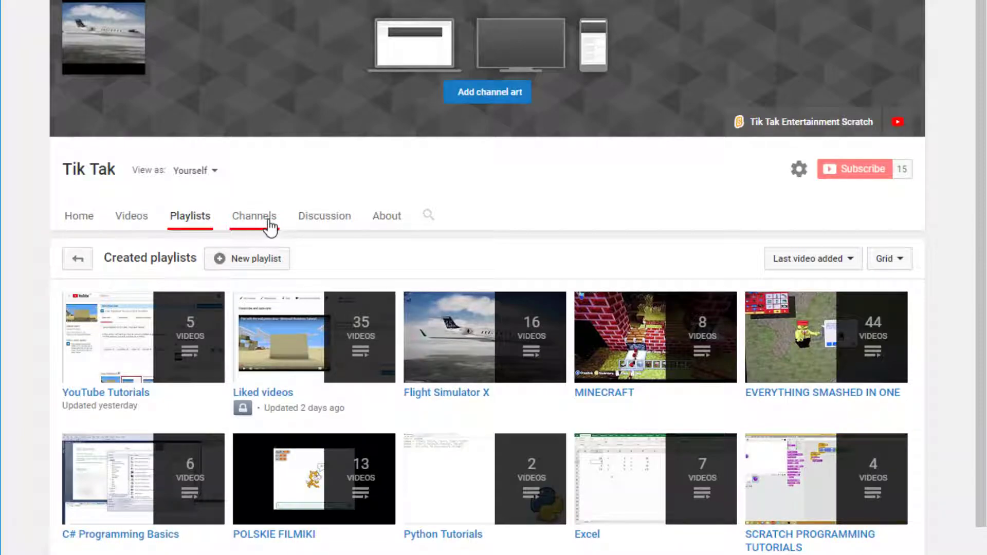
- Show the Channels tab and check its All channels filter without changing it
{"action": "left_click", "coordinate": [272, 223]}
{"action": "scroll", "coordinate": [254, 231], "scroll_direction": "up", "scroll_amount": 1}
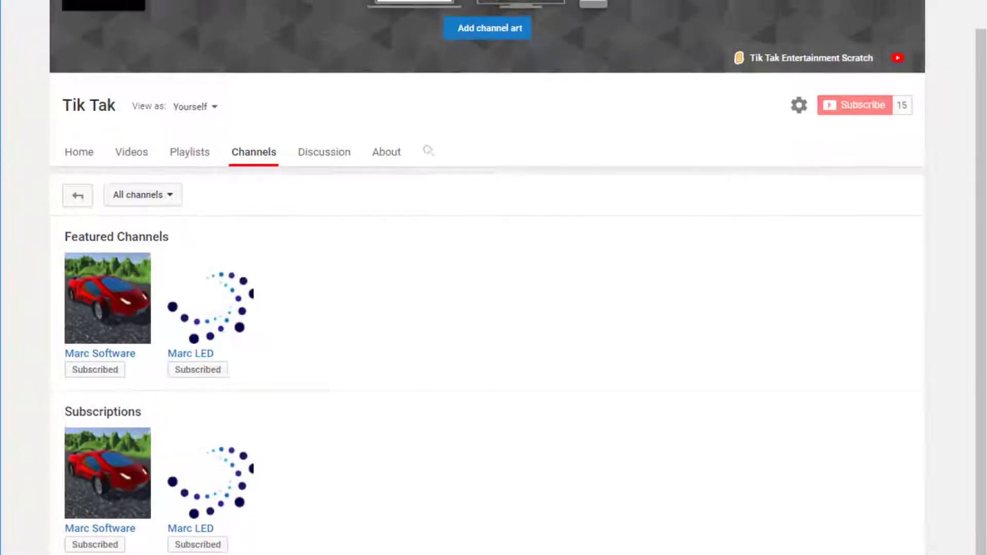
{"action": "scroll", "coordinate": [156, 532], "scroll_direction": "up", "scroll_amount": 2}
{"action": "left_click", "coordinate": [166, 291]}
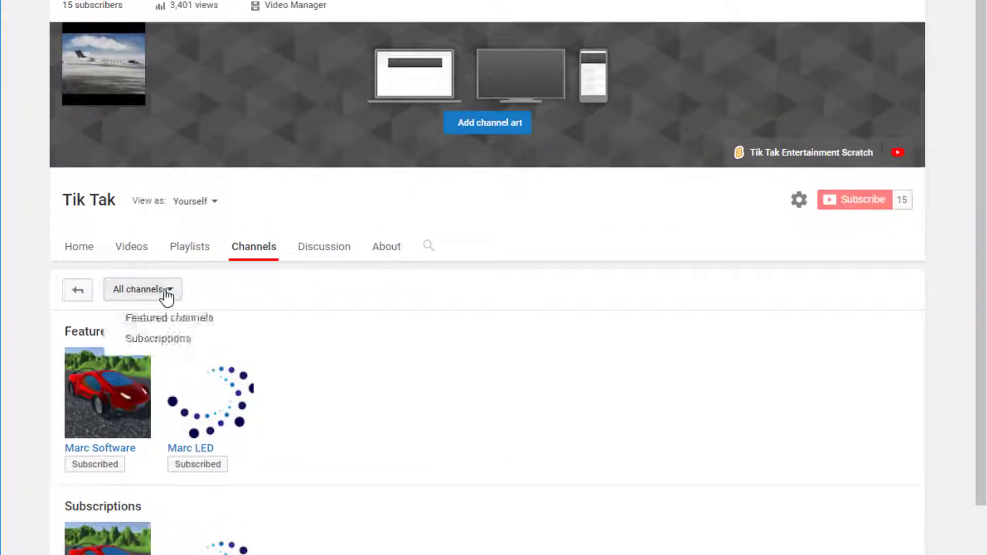
{"action": "left_click", "coordinate": [277, 299]}
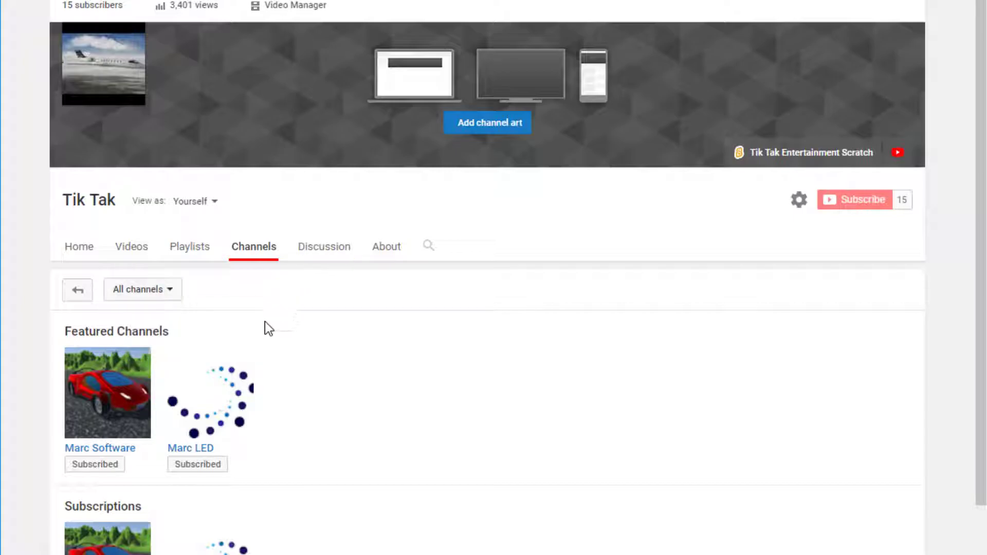
- Show the Discussion tab, leaving the Top comments ordering unchanged
{"action": "left_click", "coordinate": [324, 246]}
{"action": "scroll", "coordinate": [263, 232], "scroll_direction": "up", "scroll_amount": 2}
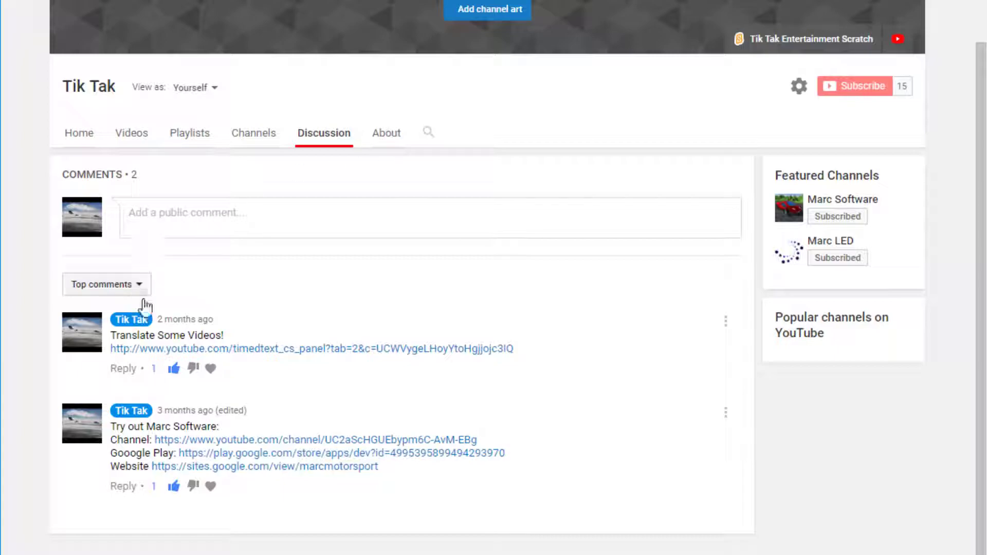
{"action": "left_click", "coordinate": [107, 284]}
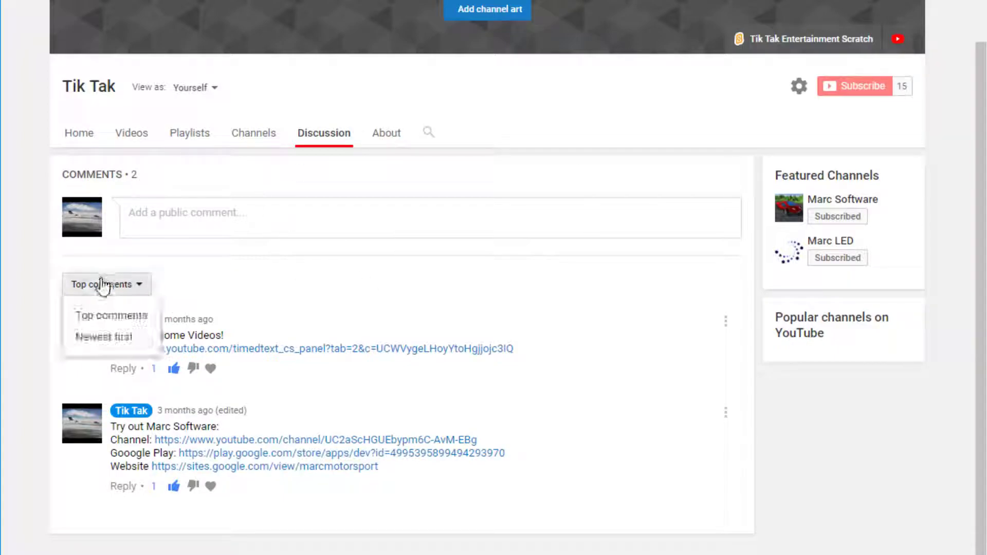
{"action": "left_click", "coordinate": [239, 262]}
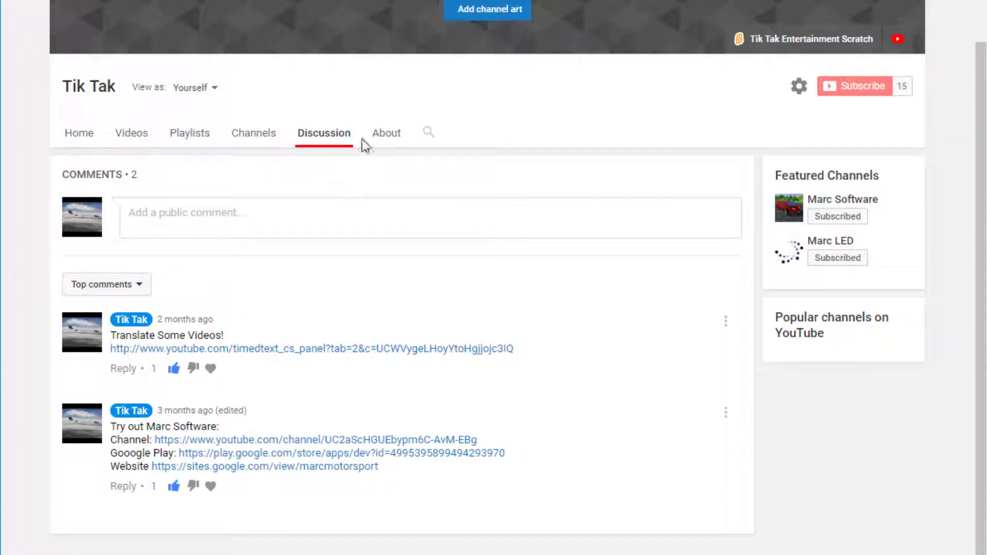
- Review the About tab, cancel a channel description edit, then go back to Home
{"action": "left_click", "coordinate": [386, 133]}
{"action": "scroll", "coordinate": [431, 231], "scroll_direction": "up", "scroll_amount": 5}
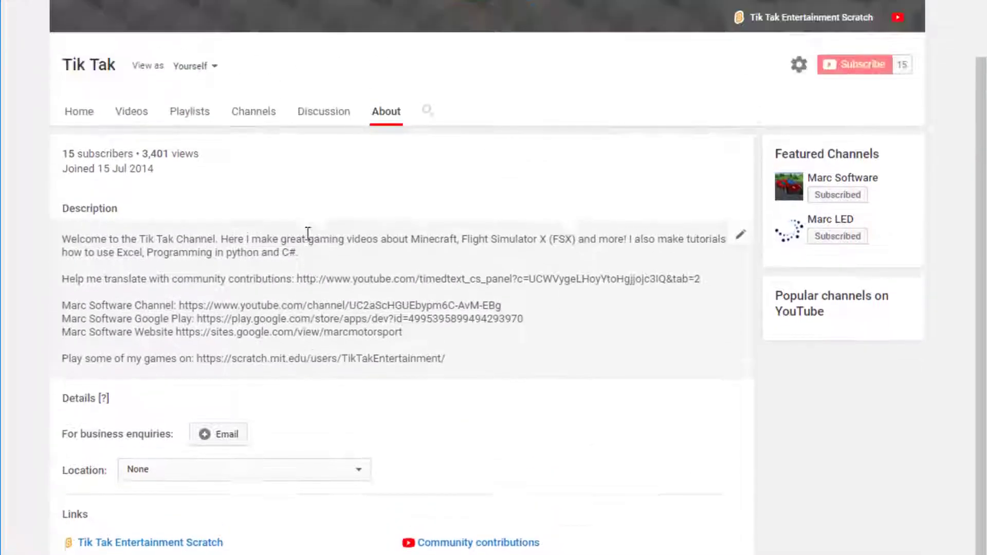
{"action": "left_click", "coordinate": [194, 423]}
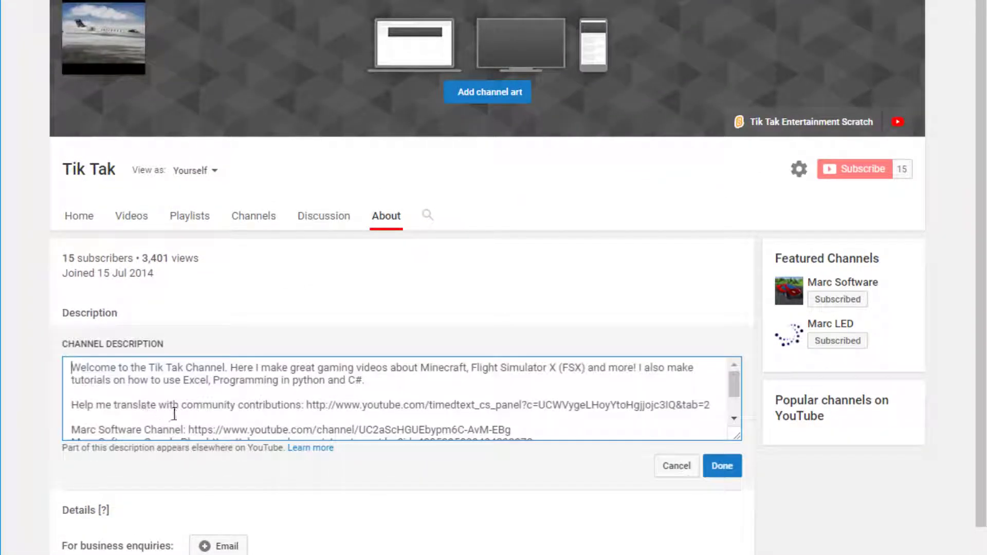
{"action": "scroll", "coordinate": [806, 532], "scroll_direction": "down", "scroll_amount": 4}
{"action": "scroll", "coordinate": [693, 463], "scroll_direction": "down", "scroll_amount": 1}
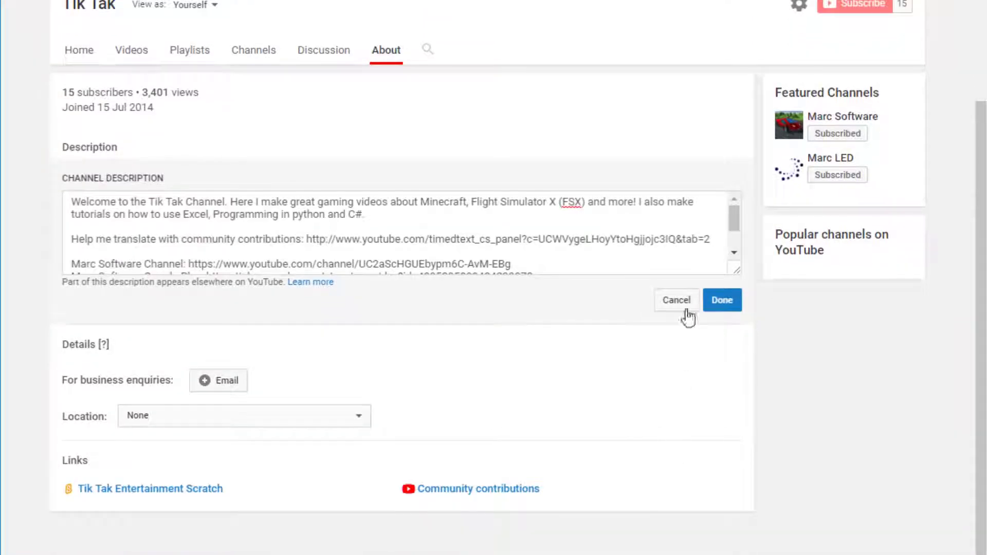
{"action": "left_click", "coordinate": [676, 299]}
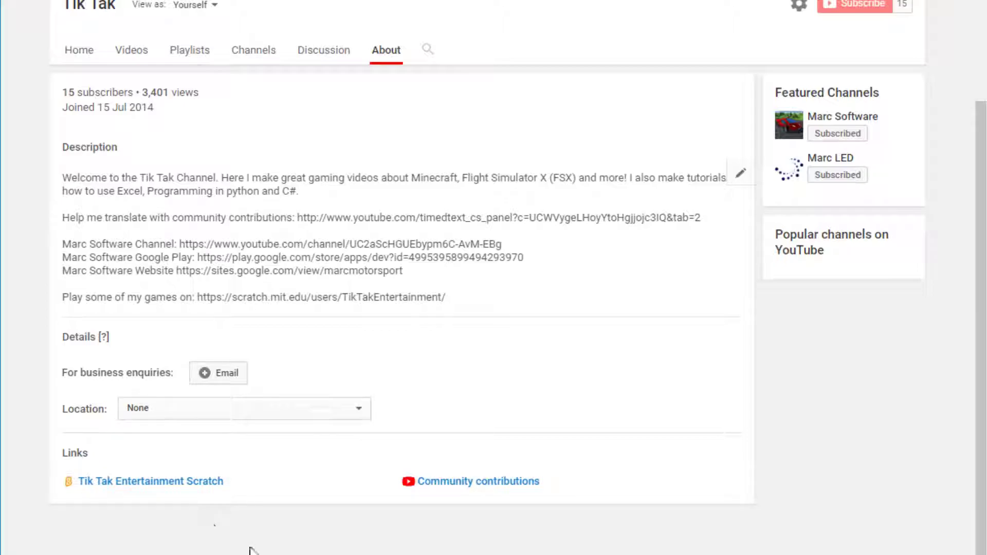
{"action": "scroll", "coordinate": [363, 365], "scroll_direction": "up", "scroll_amount": 3}
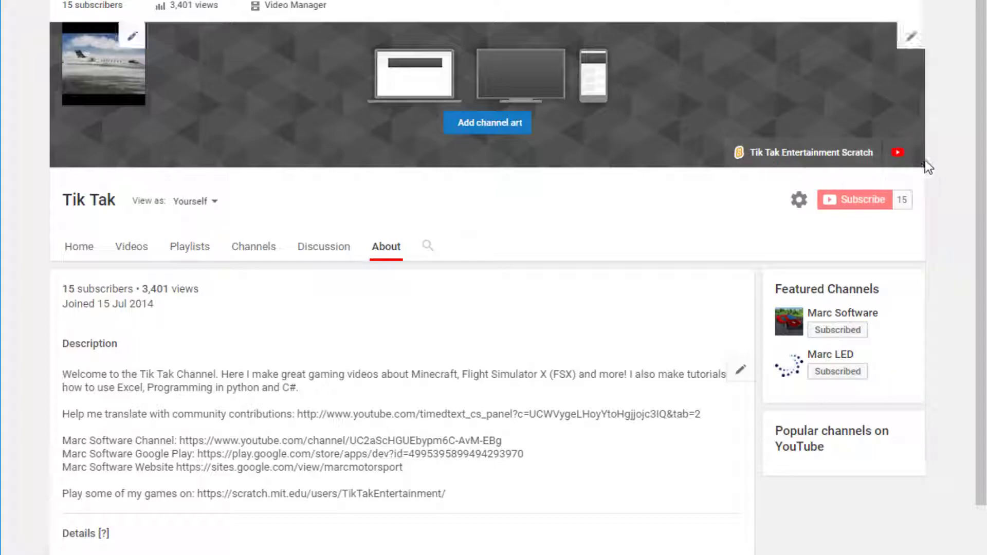
{"action": "scroll", "coordinate": [694, 231], "scroll_direction": "down", "scroll_amount": 3}
{"action": "scroll", "coordinate": [695, 231], "scroll_direction": "down", "scroll_amount": 2}
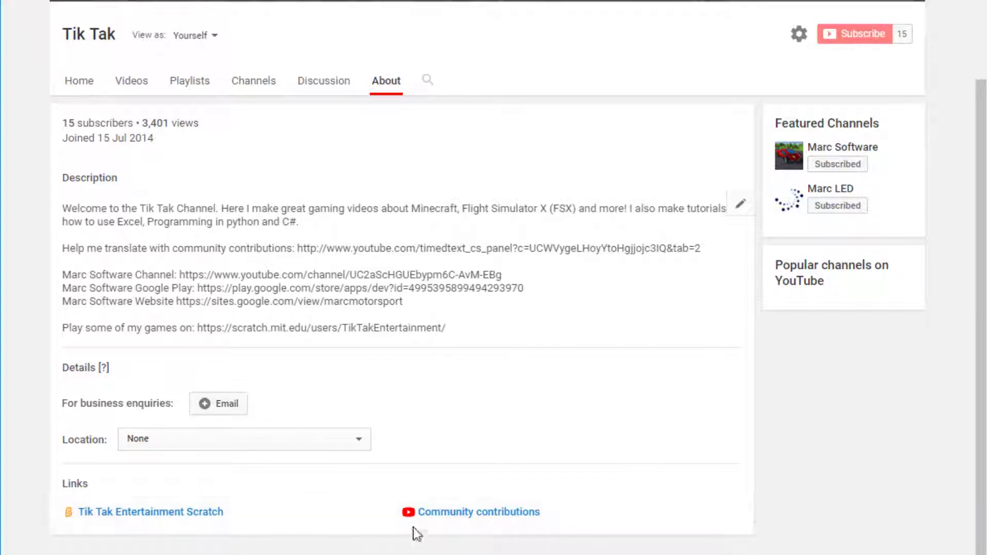
{"action": "scroll", "coordinate": [430, 525], "scroll_direction": "up", "scroll_amount": 3}
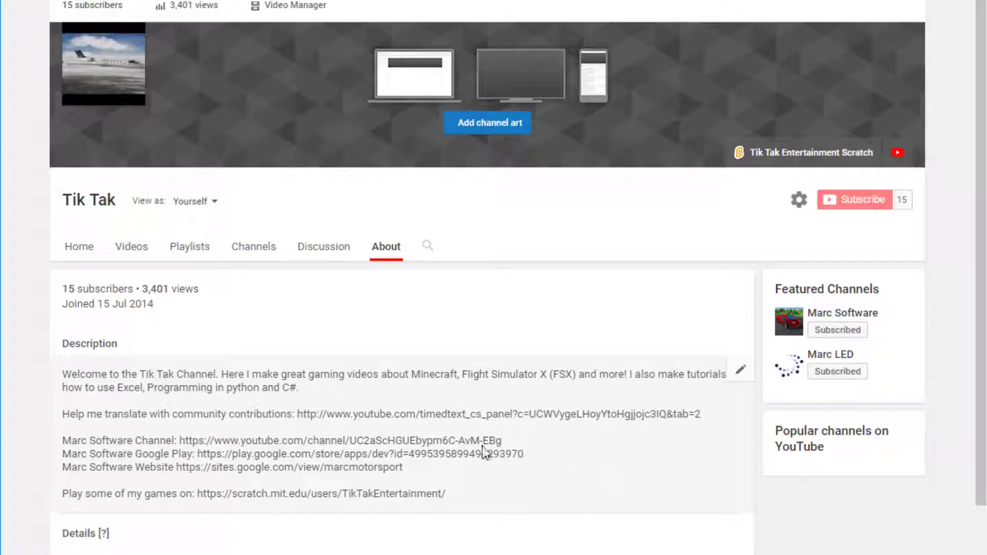
{"action": "key", "text": "alt+Left"}
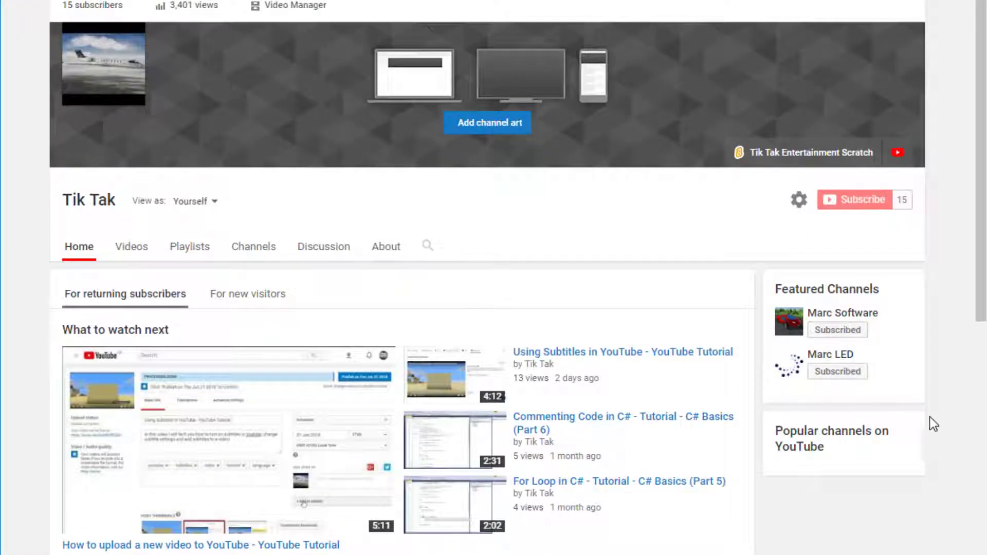